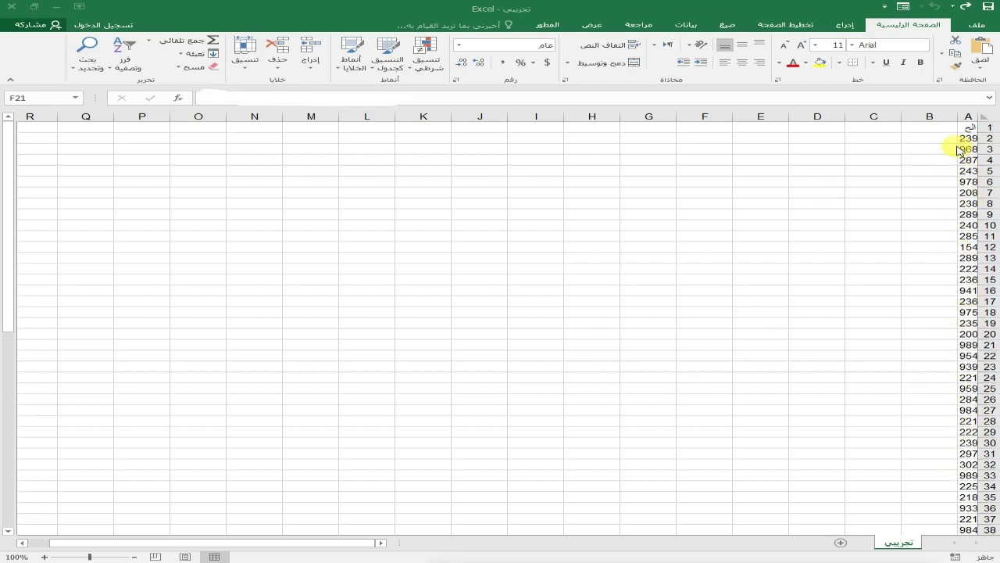
Copy the Excel values in A2:A73 and switch to Outlook in Firefox.
{"action": "left_click_drag", "start_coordinate": [968, 138], "coordinate": [961, 542]}
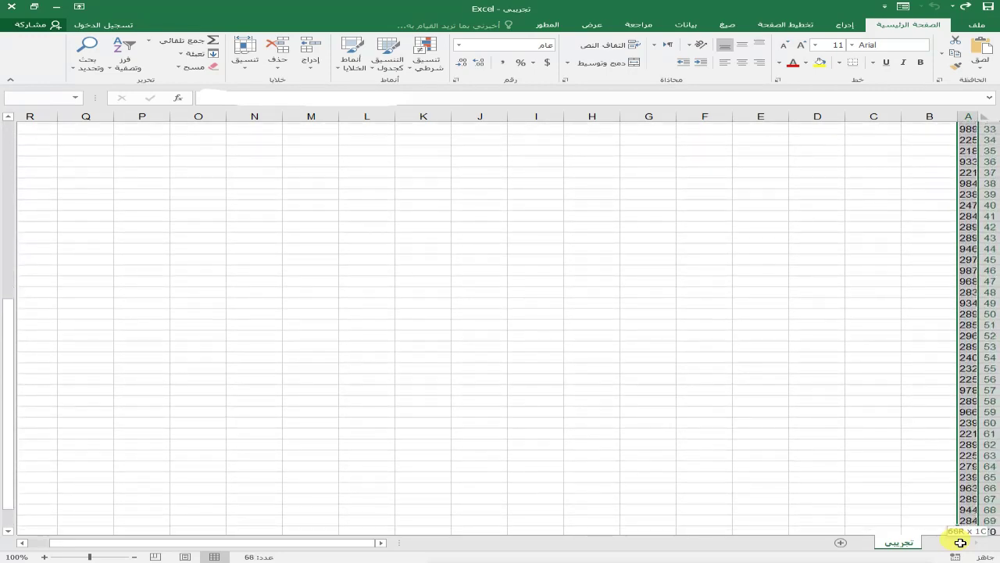
{"action": "left_click_drag", "start_coordinate": [960, 542], "coordinate": [957, 394]}
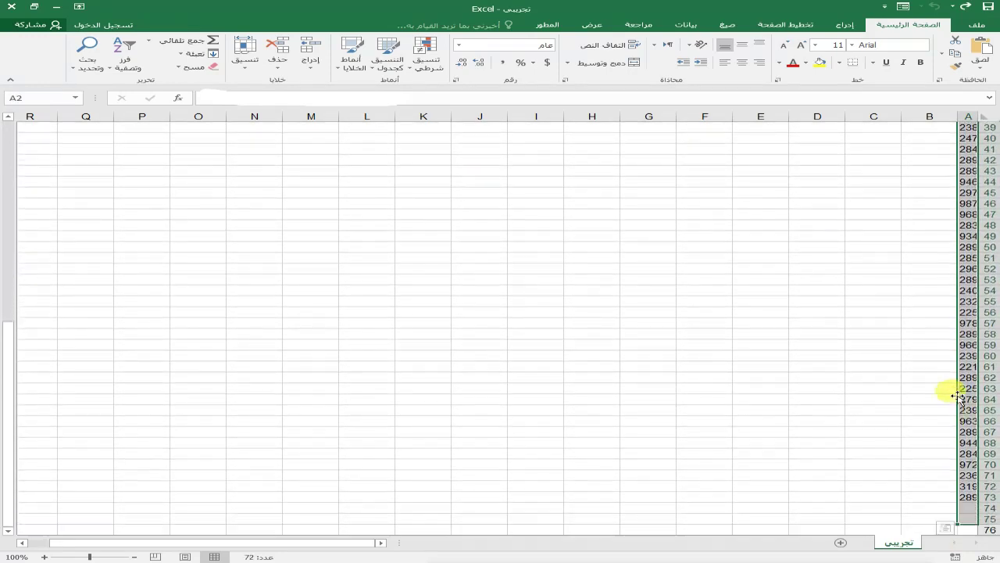
{"action": "right_click", "coordinate": [961, 420]}
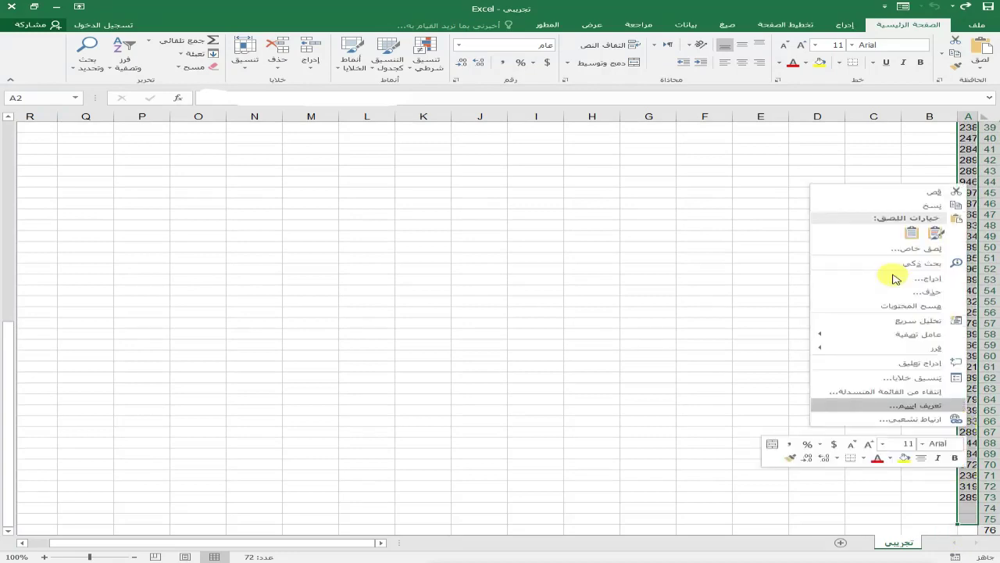
{"action": "left_click", "coordinate": [911, 204]}
{"action": "scroll", "coordinate": [334, 527], "scroll_direction": "up", "scroll_amount": 13}
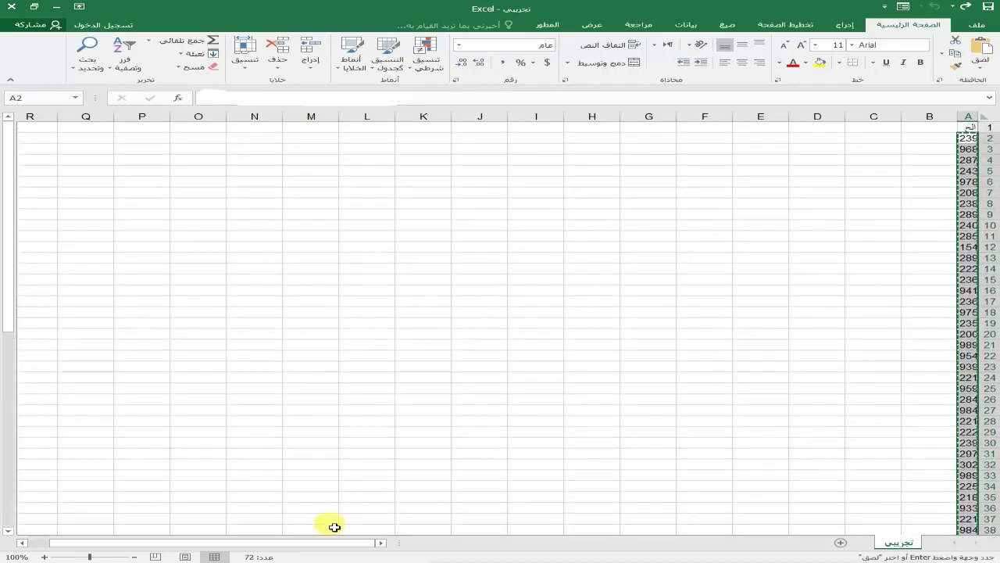
{"action": "key", "text": "alt+Tab"}
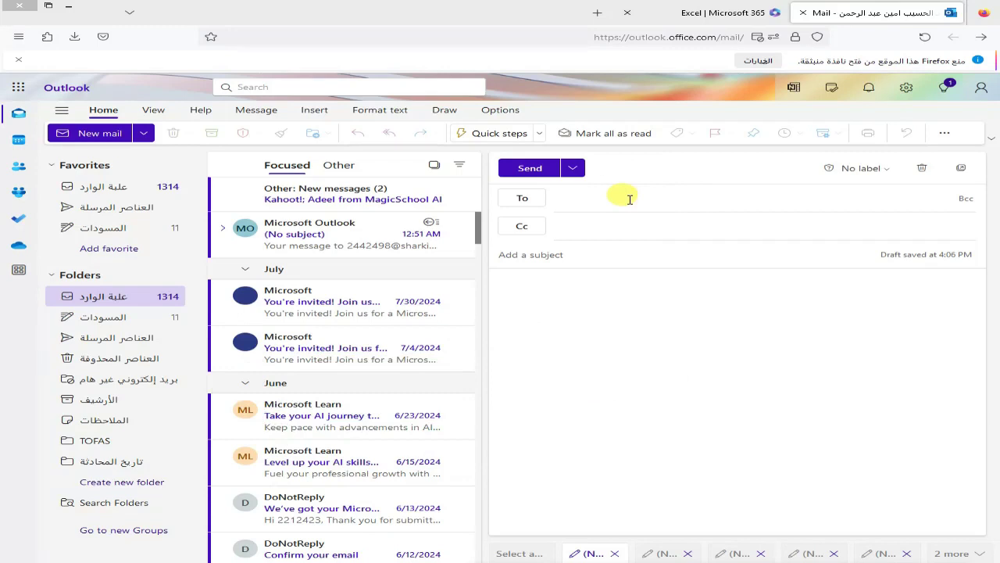
Show the Bcc line on the new draft and put the cursor in the Bcc field.
{"action": "left_click", "coordinate": [559, 229]}
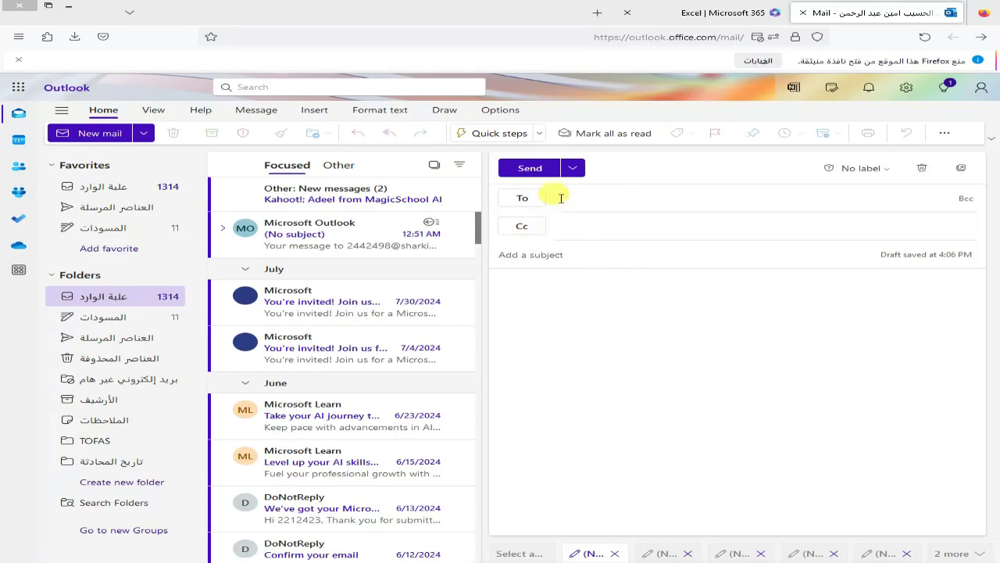
{"action": "left_click", "coordinate": [967, 200]}
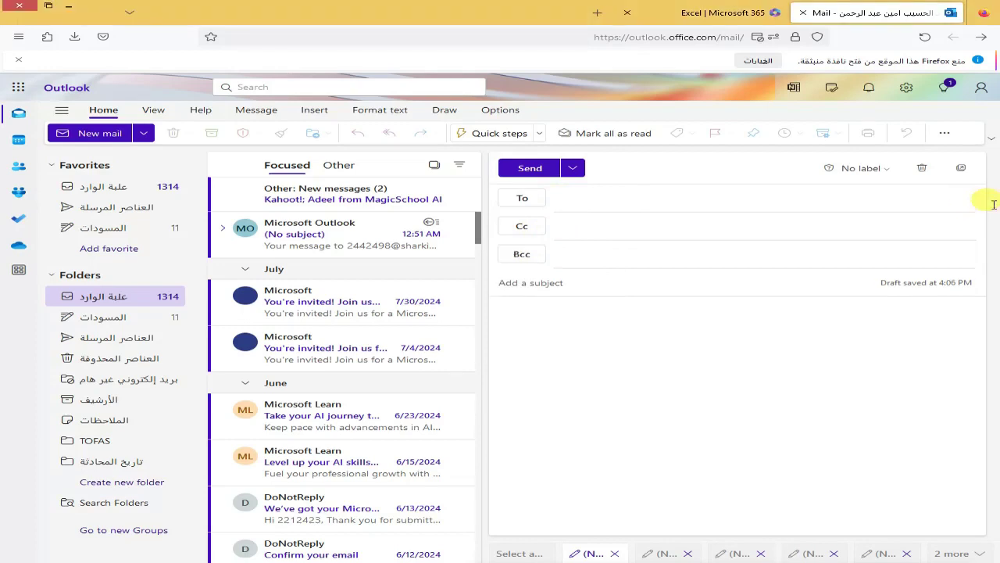
{"action": "left_click", "coordinate": [577, 256]}
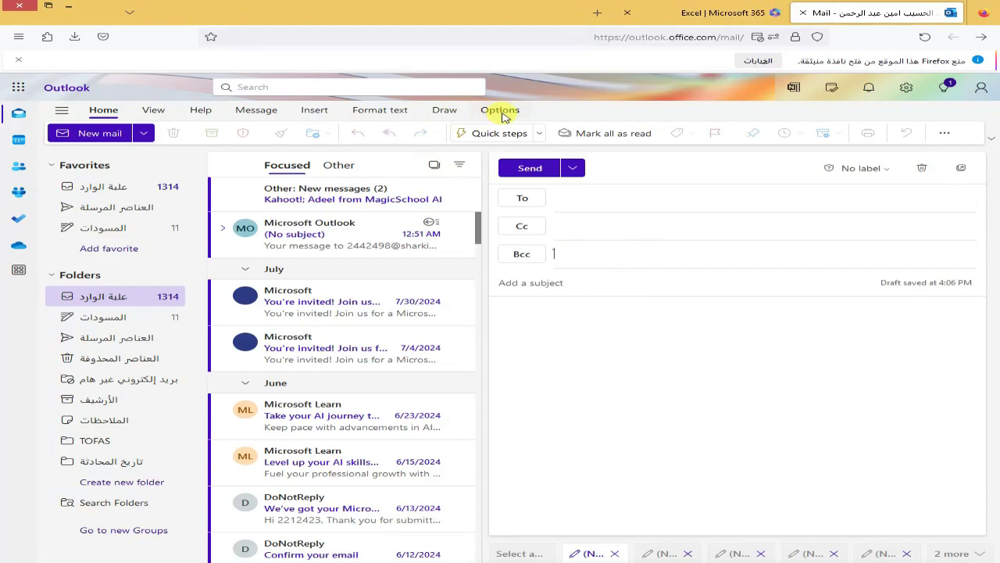
Under Options, toggle Show Bcc off and on, set High importance and request a read receipt.
{"action": "left_click", "coordinate": [503, 113]}
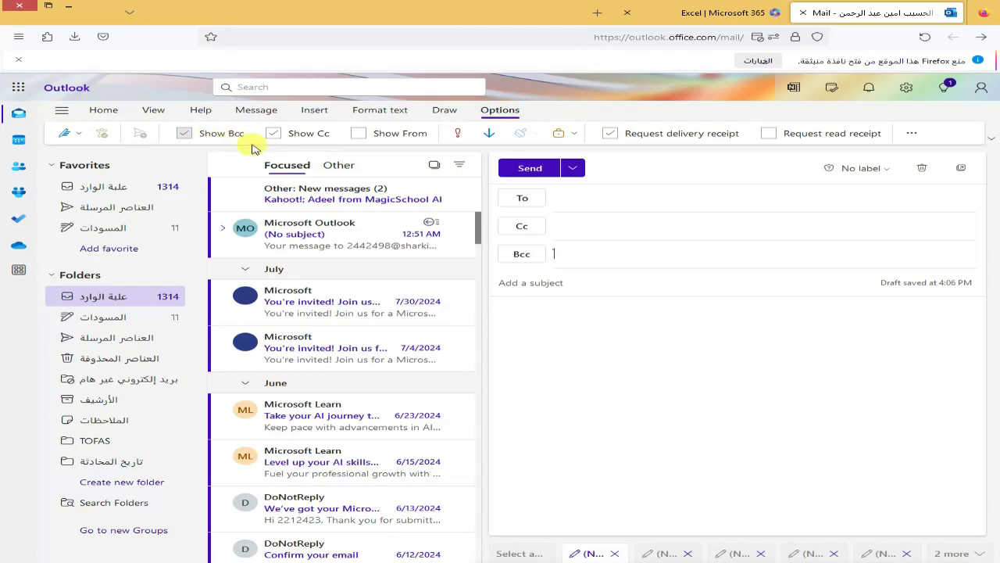
{"action": "left_click", "coordinate": [559, 254]}
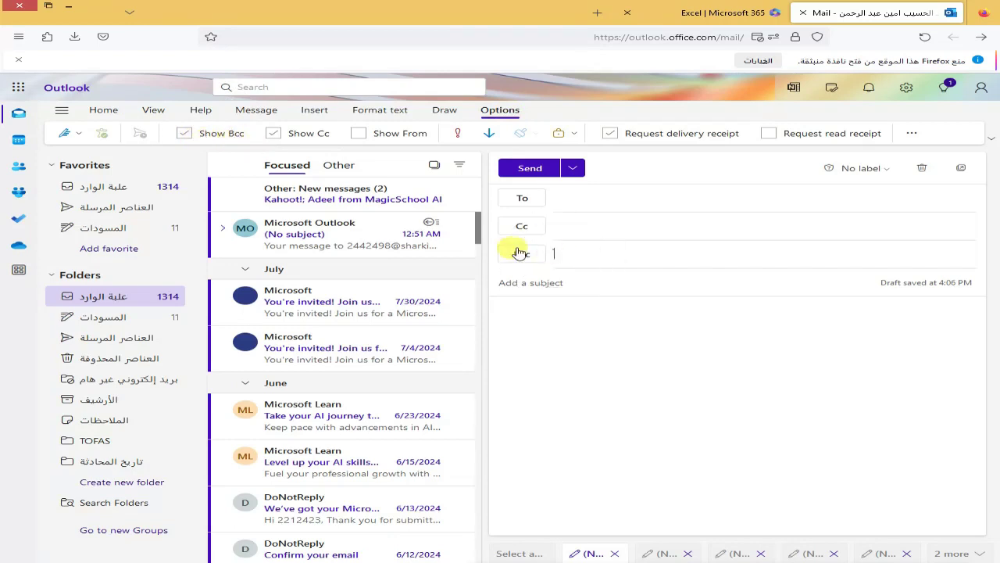
{"action": "left_click", "coordinate": [184, 135]}
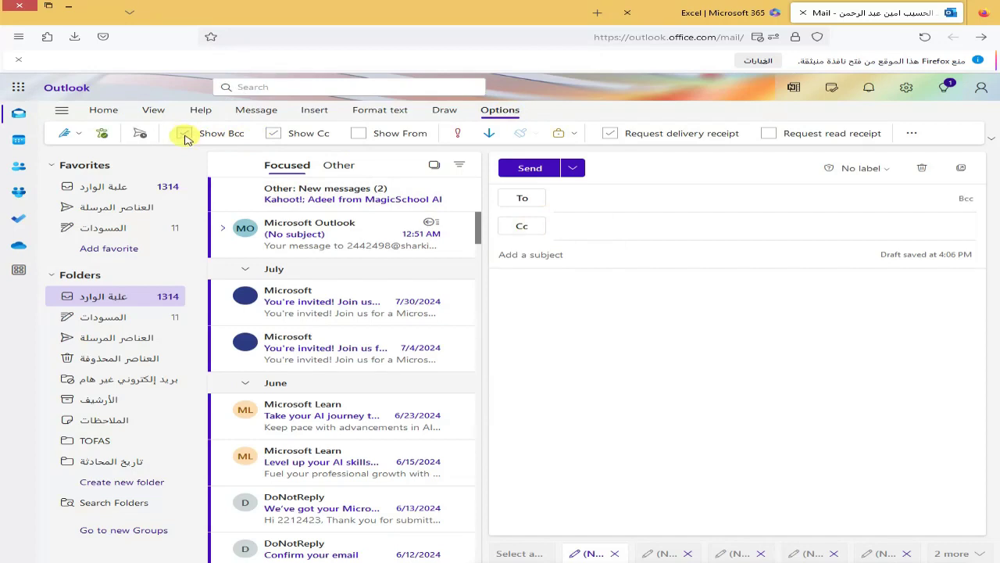
{"action": "left_click", "coordinate": [275, 133]}
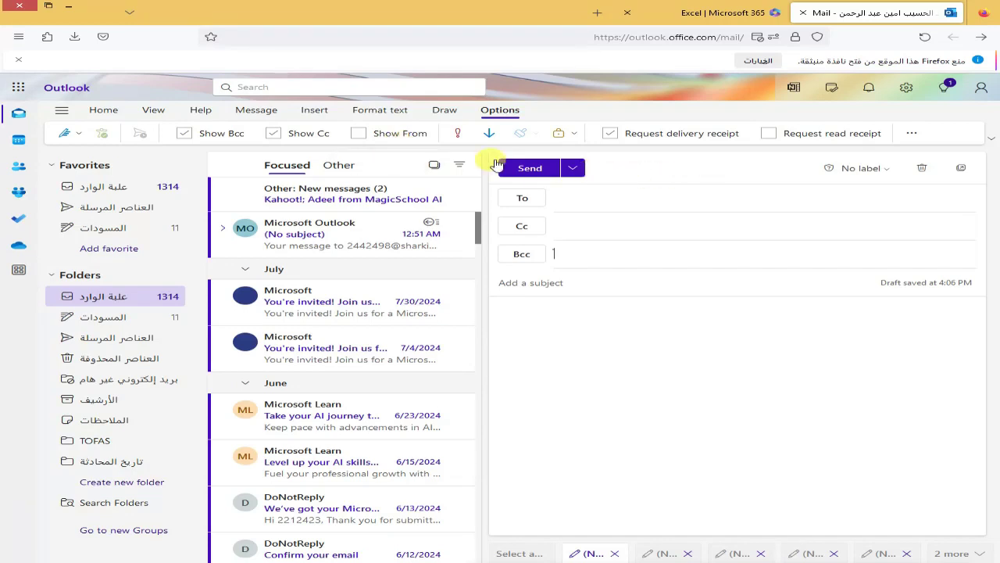
{"action": "left_click", "coordinate": [457, 136]}
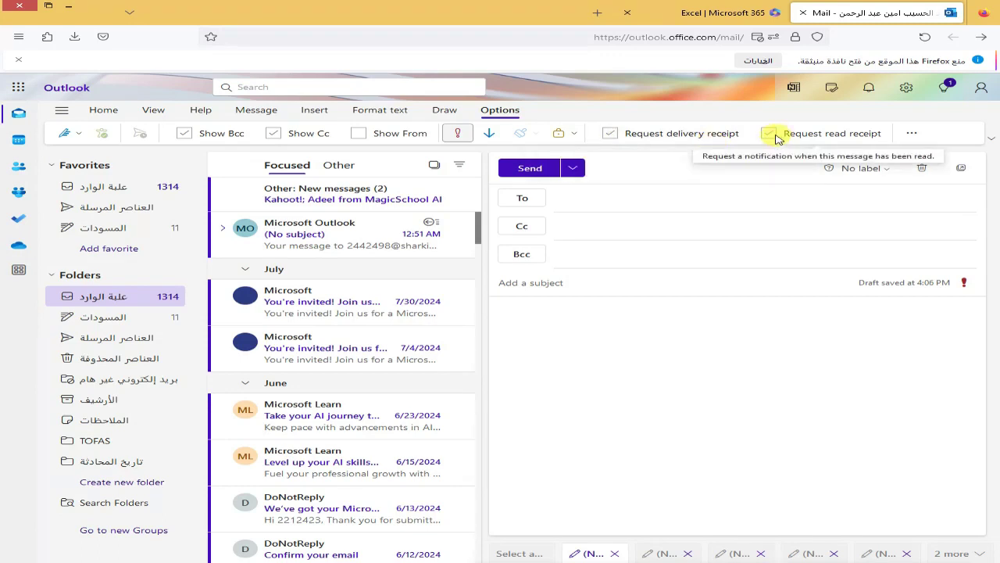
{"action": "left_click", "coordinate": [835, 136]}
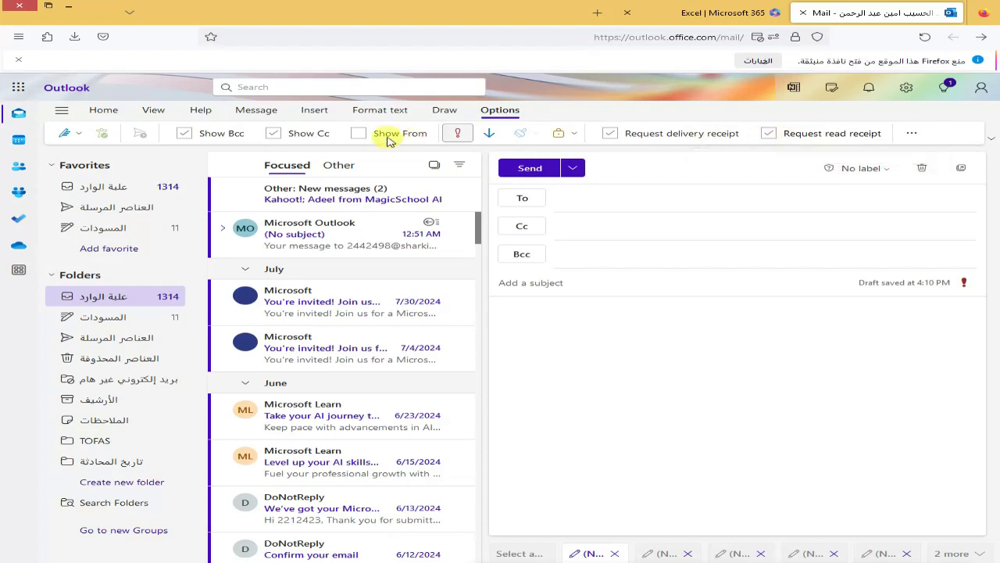
Look through the Draw and Format text tools for the draft.
{"action": "left_click", "coordinate": [489, 133]}
{"action": "left_click", "coordinate": [442, 110]}
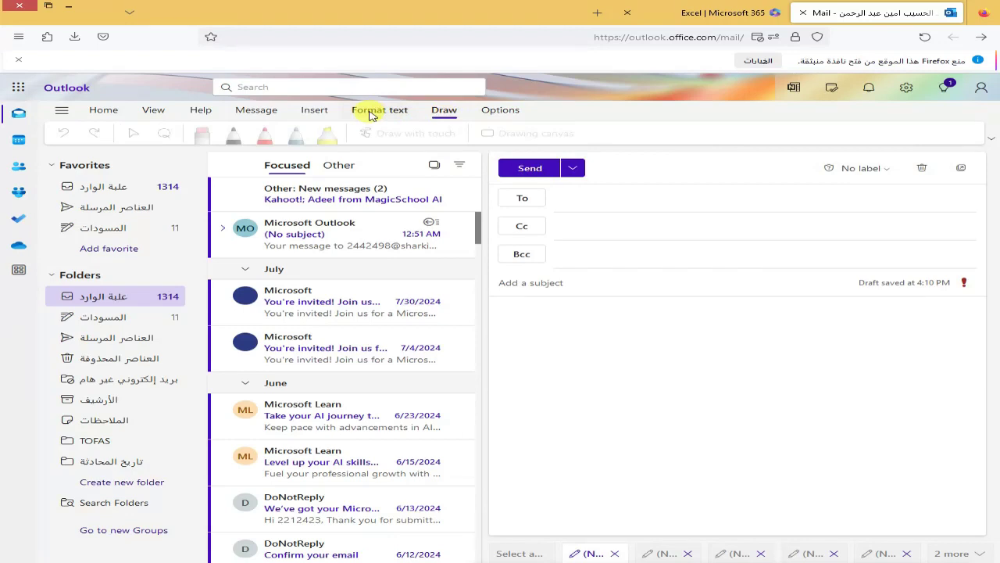
{"action": "left_click", "coordinate": [371, 113]}
{"action": "left_click", "coordinate": [621, 284]}
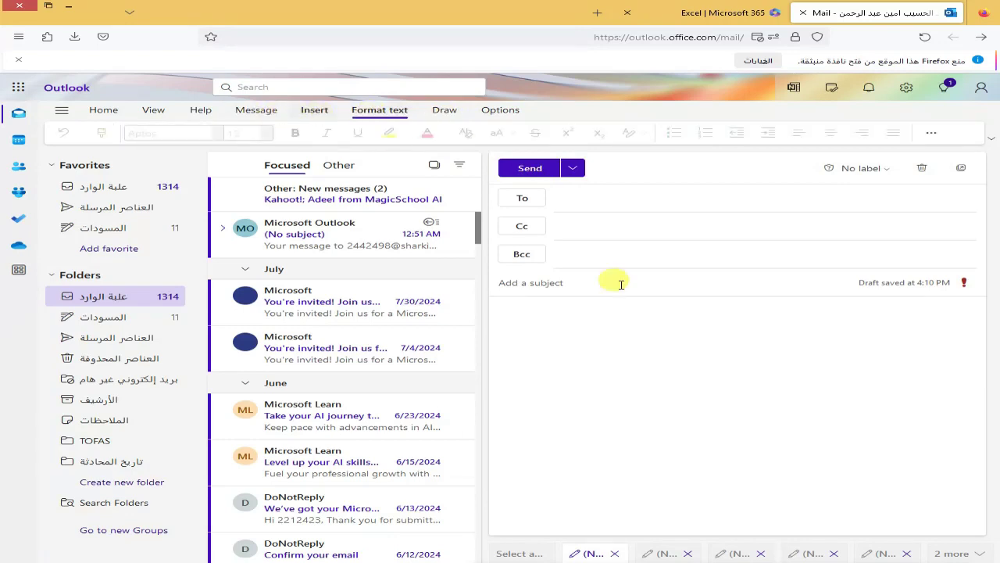
On Insert, open Attach file to list places to attach from, including Book.xlsx.
{"action": "left_click", "coordinate": [314, 110]}
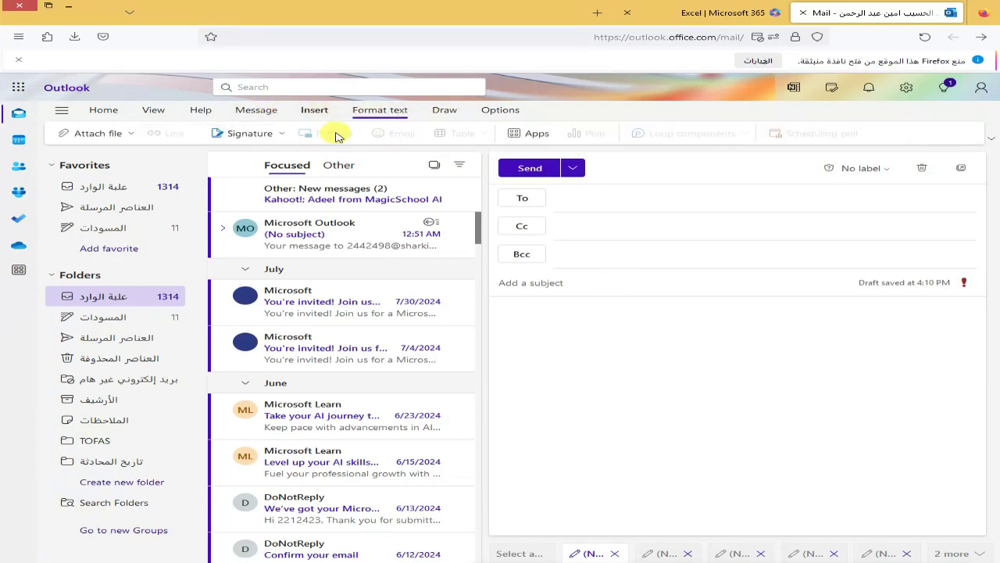
{"action": "left_click", "coordinate": [95, 135]}
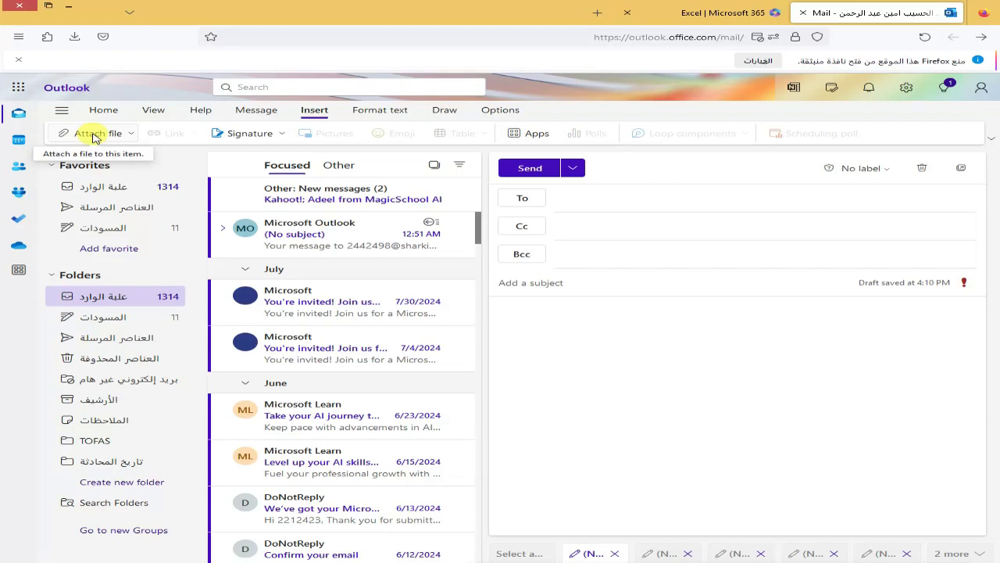
{"action": "left_click", "coordinate": [96, 135]}
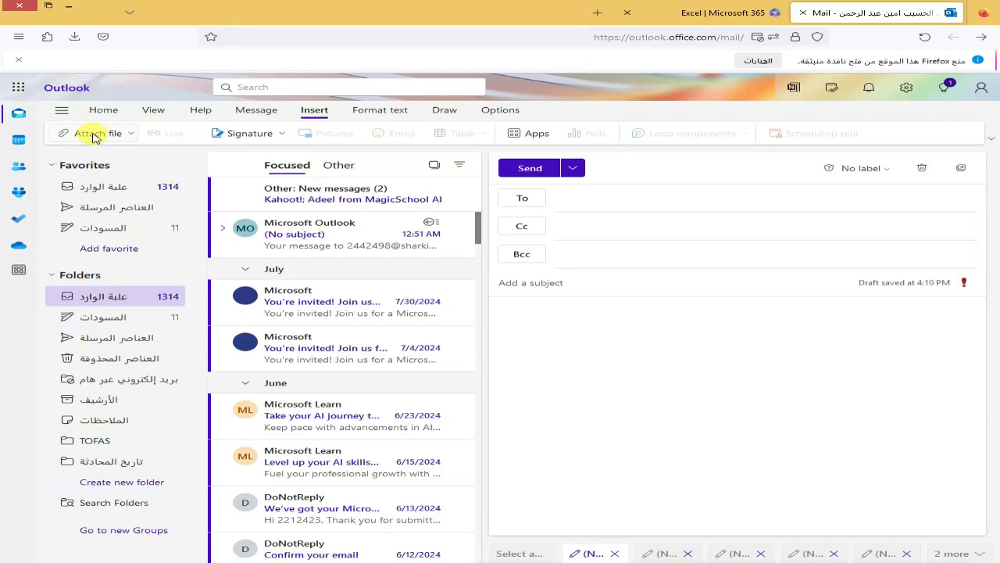
{"action": "left_click", "coordinate": [96, 134]}
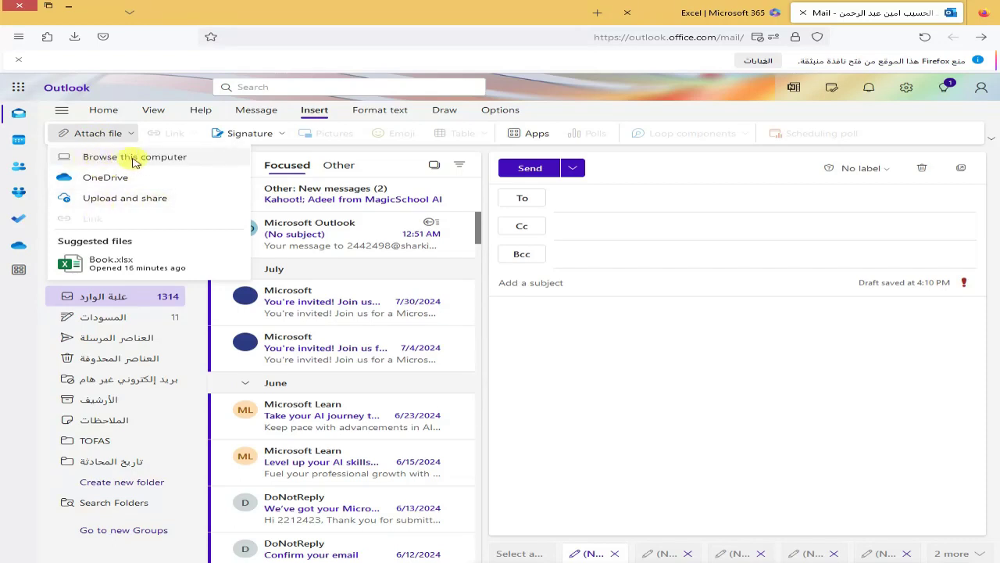
Browse this computer, select the phon spreadsheet, then cancel without attaching it.
{"action": "left_click", "coordinate": [135, 157]}
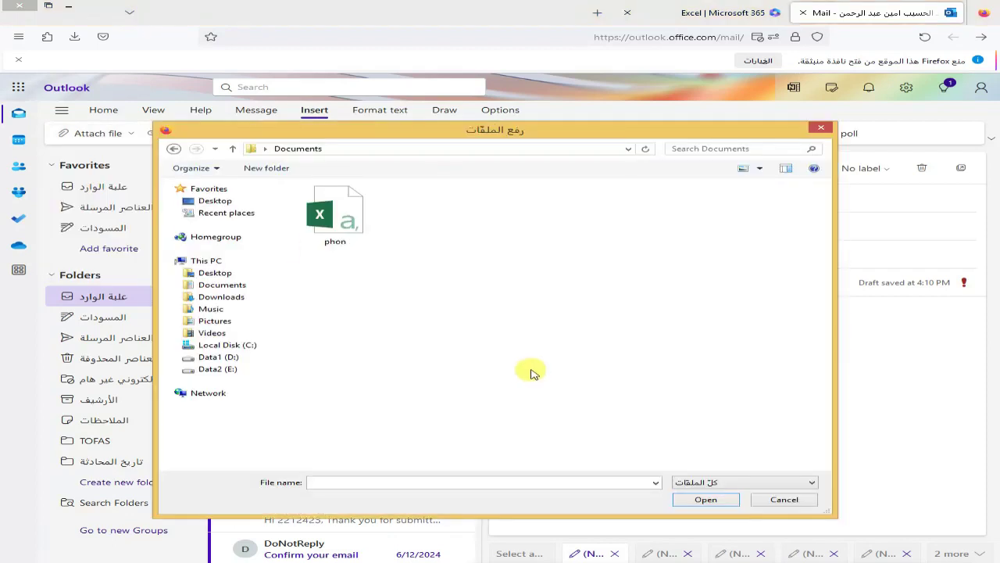
{"action": "left_click", "coordinate": [347, 227]}
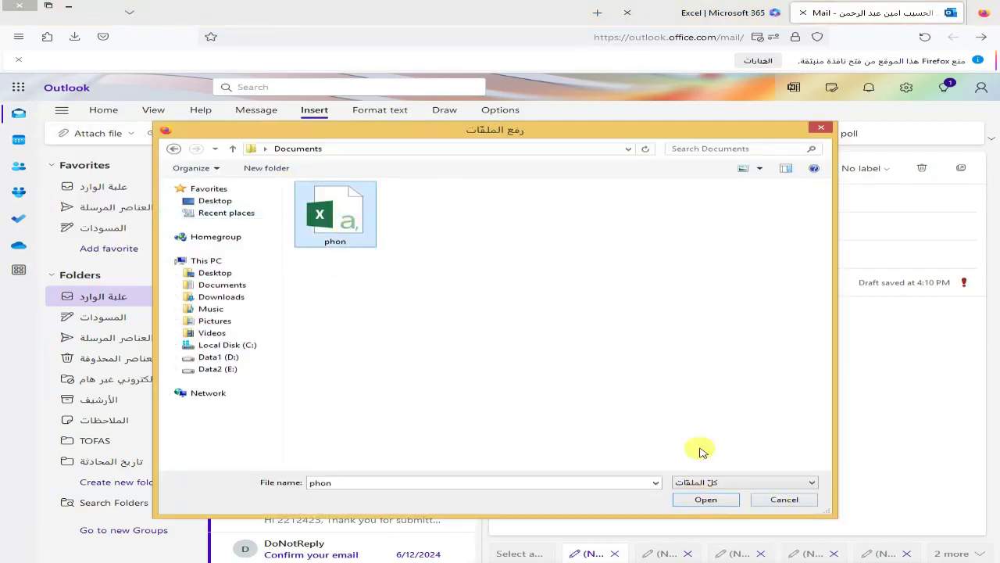
{"action": "left_click", "coordinate": [708, 500]}
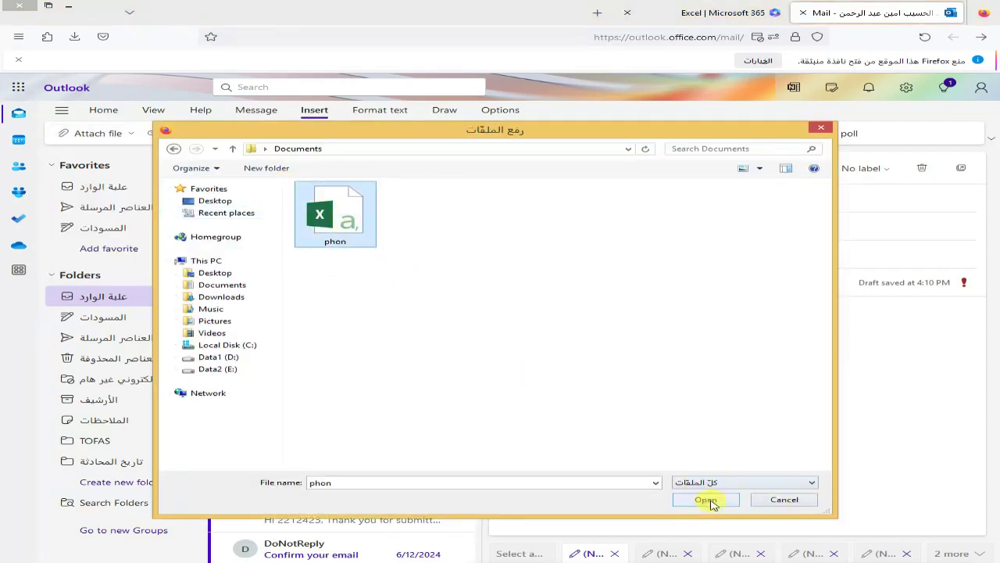
{"action": "left_click", "coordinate": [778, 502]}
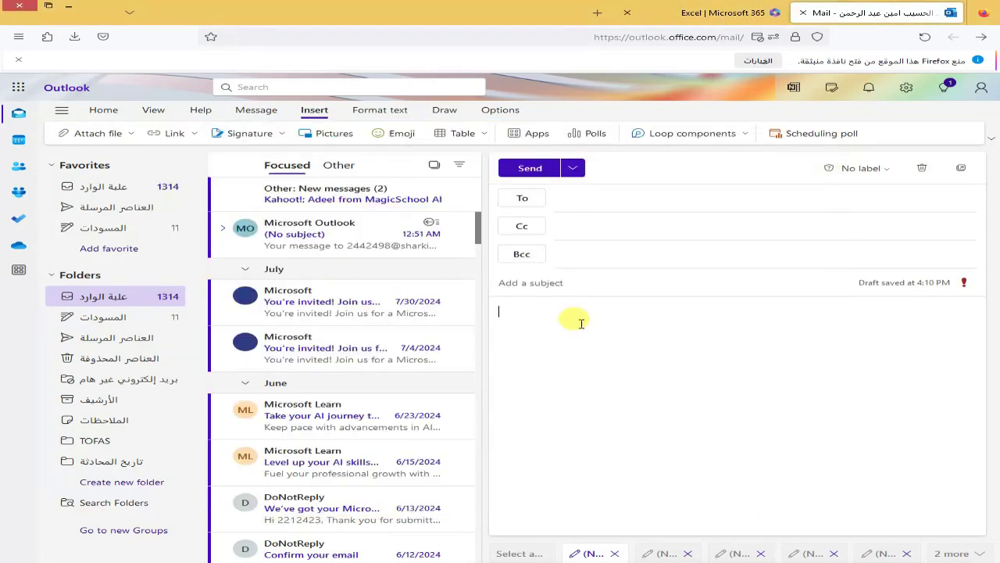
{"action": "mouse_move", "coordinate": [342, 233]}
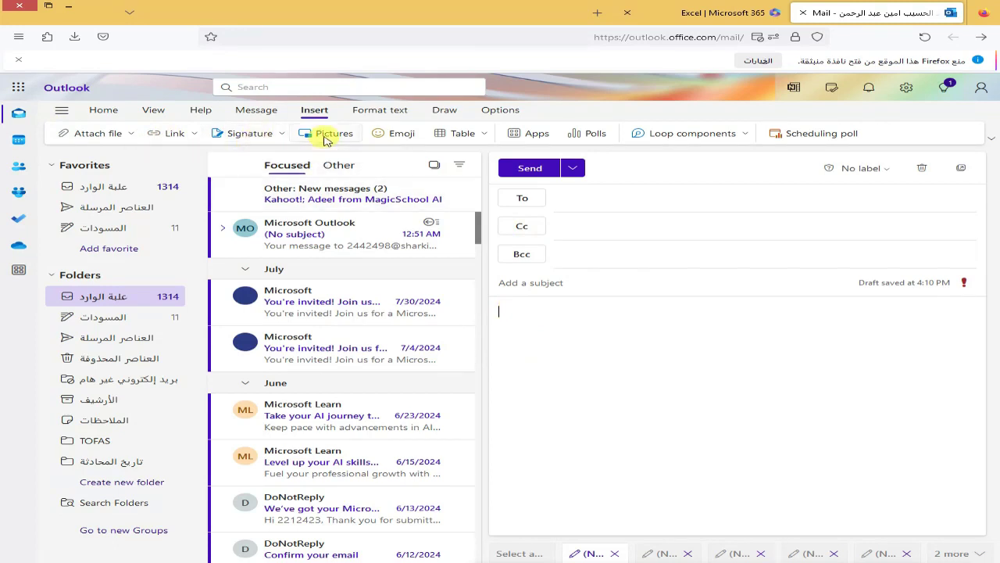
Open the emoji picker, then view the Message, View and Home ribbon commands.
{"action": "left_click", "coordinate": [384, 142]}
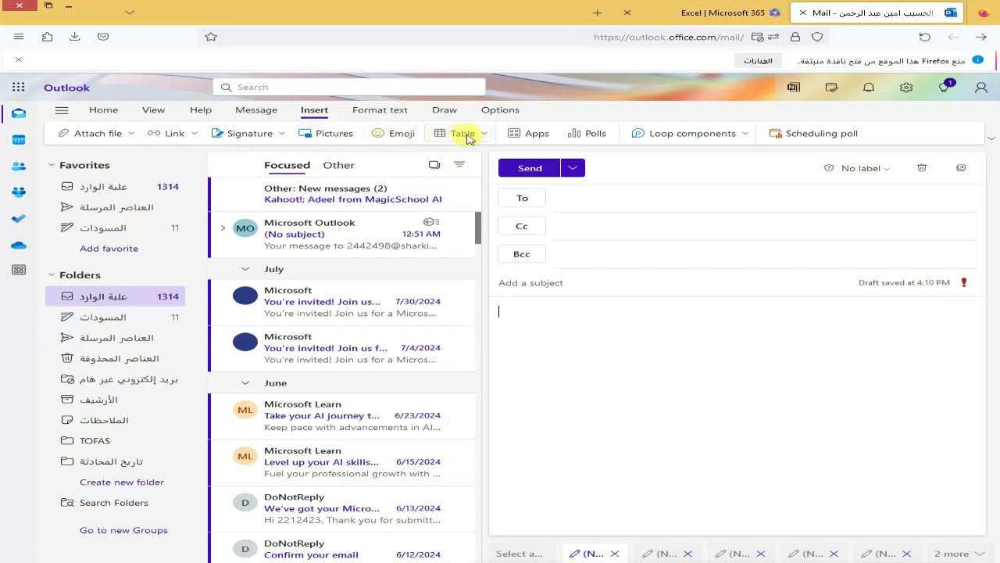
{"action": "left_click", "coordinate": [538, 134]}
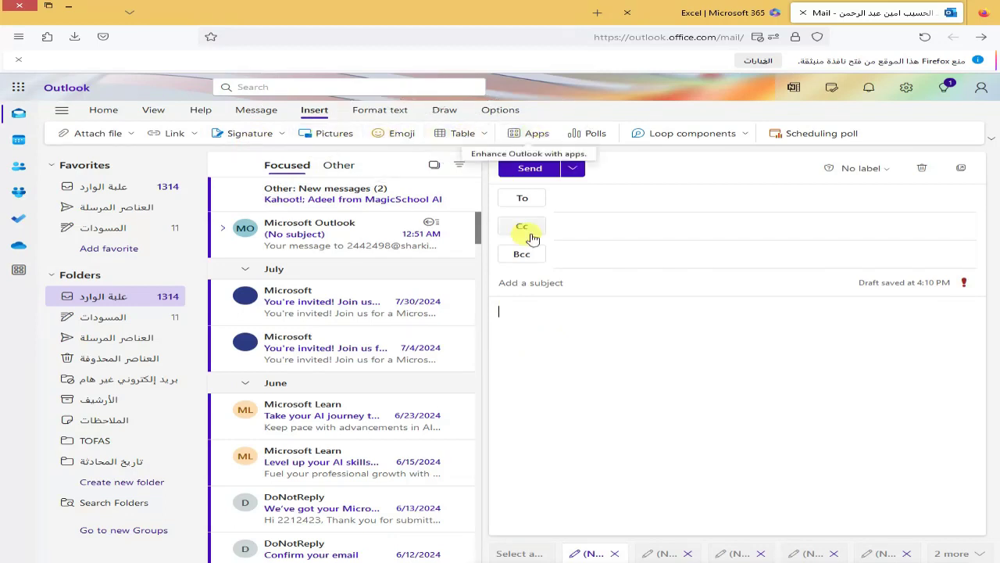
{"action": "left_click", "coordinate": [251, 114]}
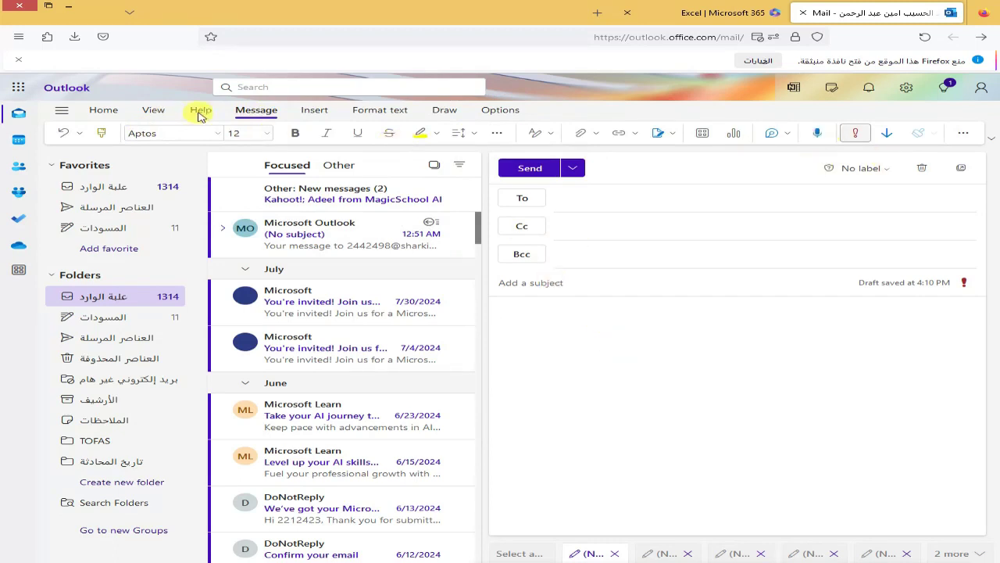
{"action": "left_click", "coordinate": [163, 113]}
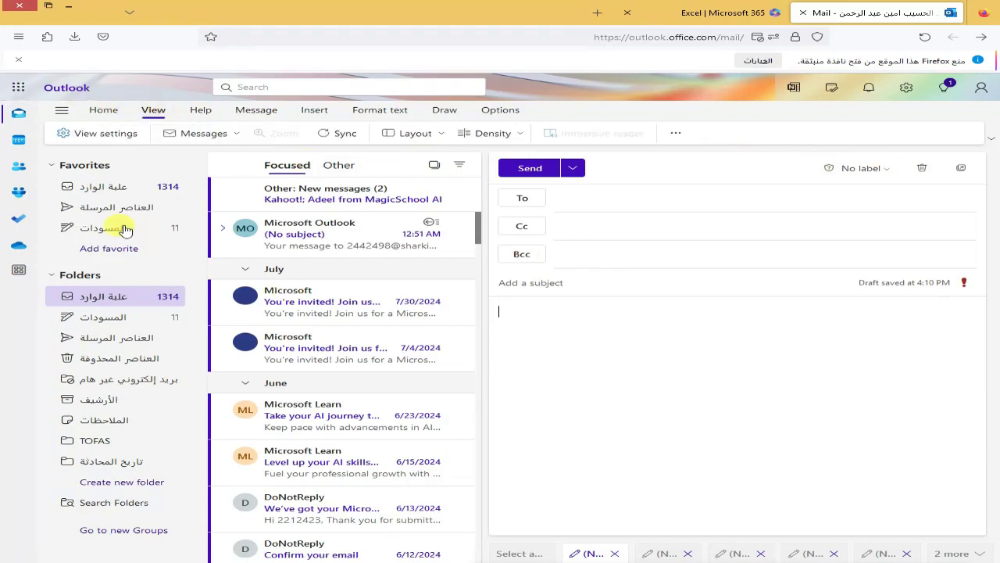
{"action": "left_click", "coordinate": [104, 111]}
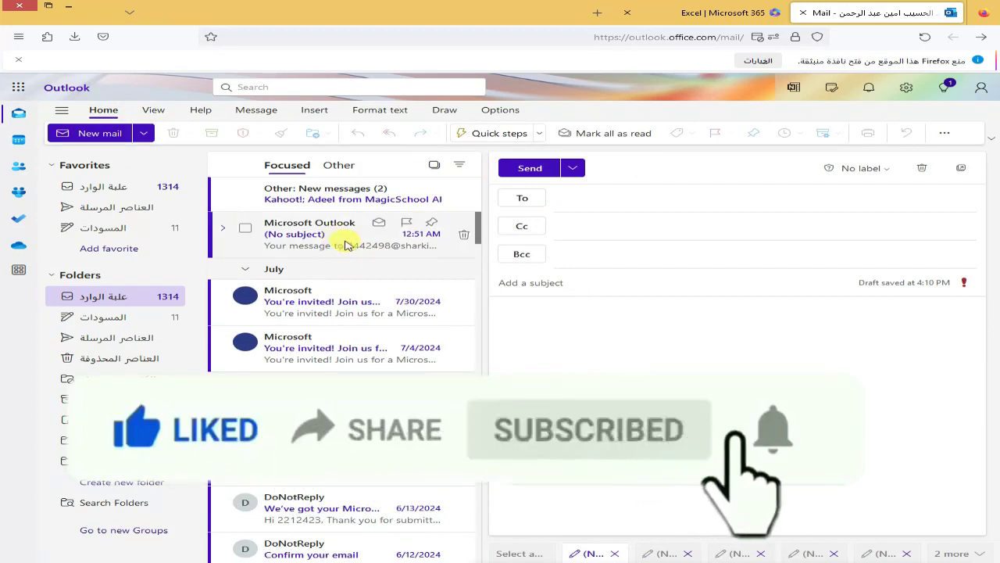
Close the empty draft via the (No subject) item and open the 7/4 Microsoft invitation.
{"action": "left_click", "coordinate": [326, 230]}
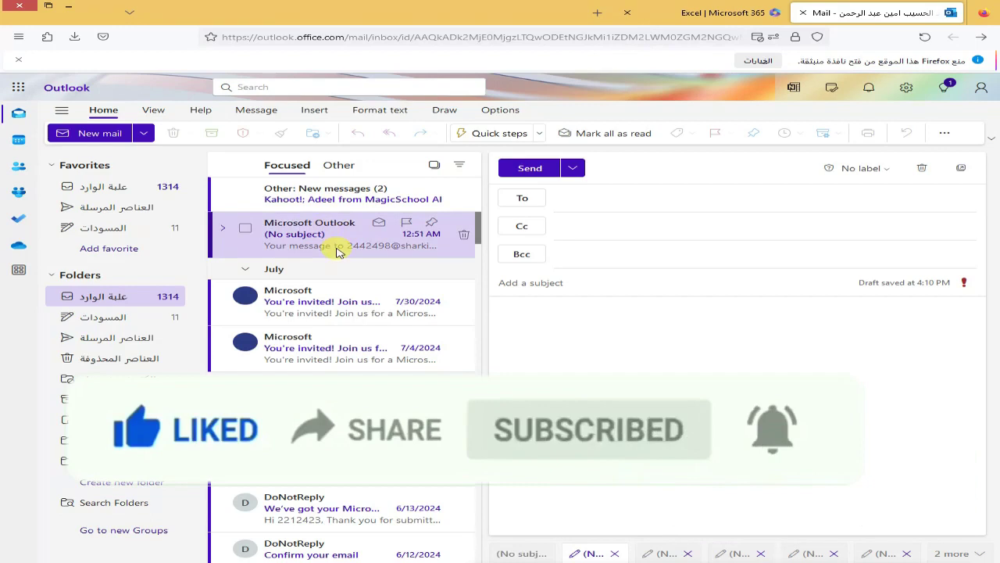
{"action": "left_click", "coordinate": [338, 250]}
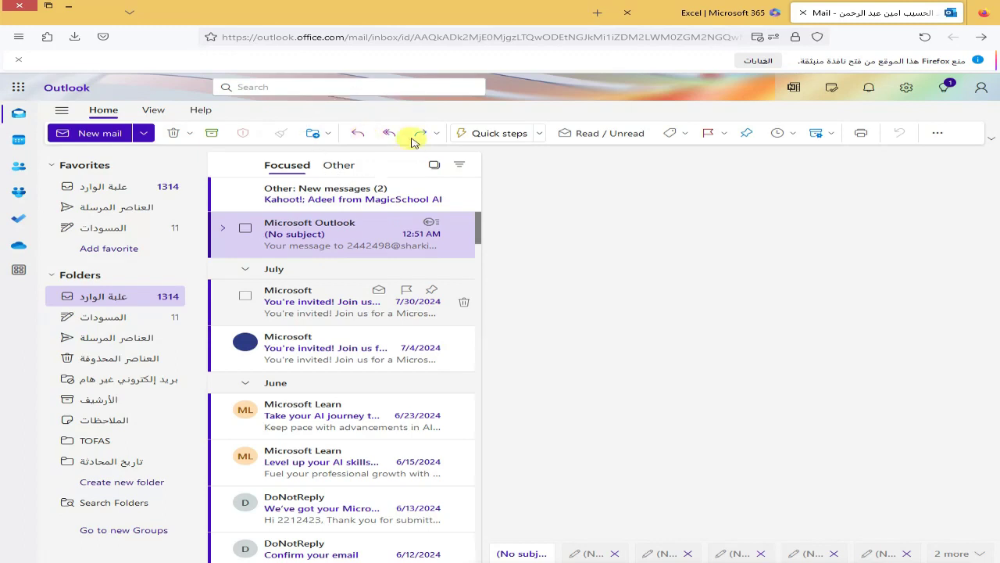
{"action": "key", "text": "Down"}
{"action": "key", "text": "Down"}
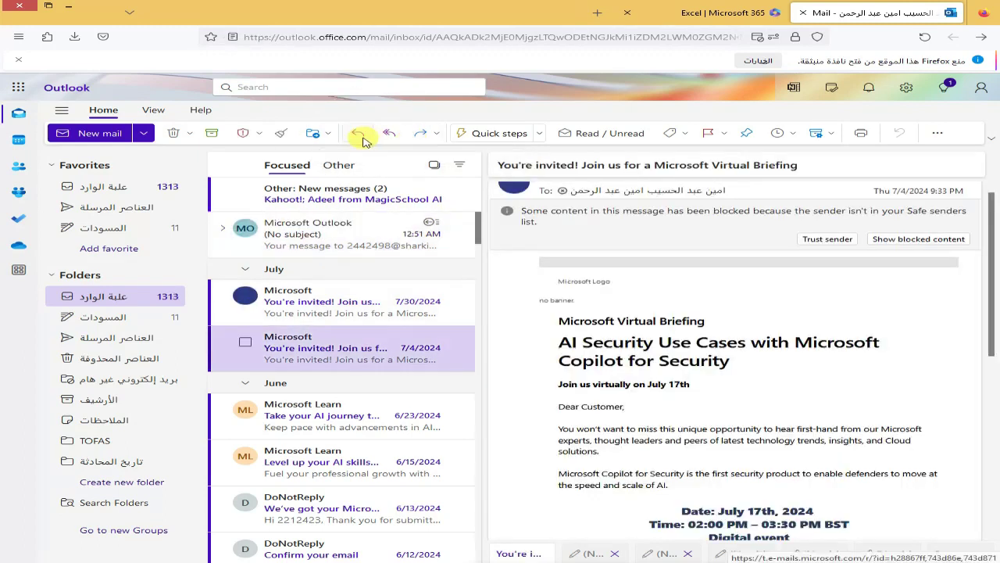
Try the Reply and Forward commands on the Virtual Briefing invitation.
{"action": "left_click", "coordinate": [359, 136]}
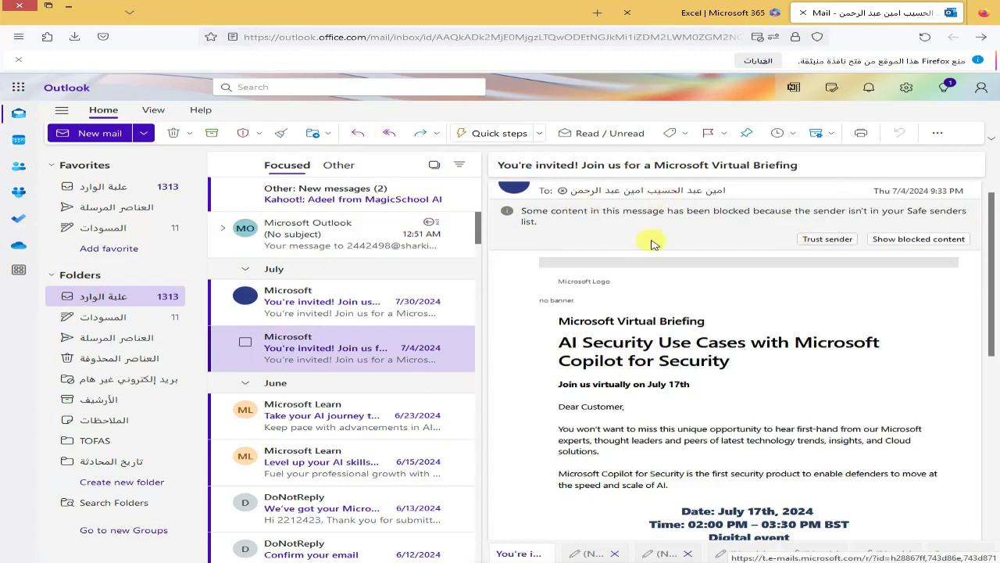
{"action": "left_click", "coordinate": [358, 138]}
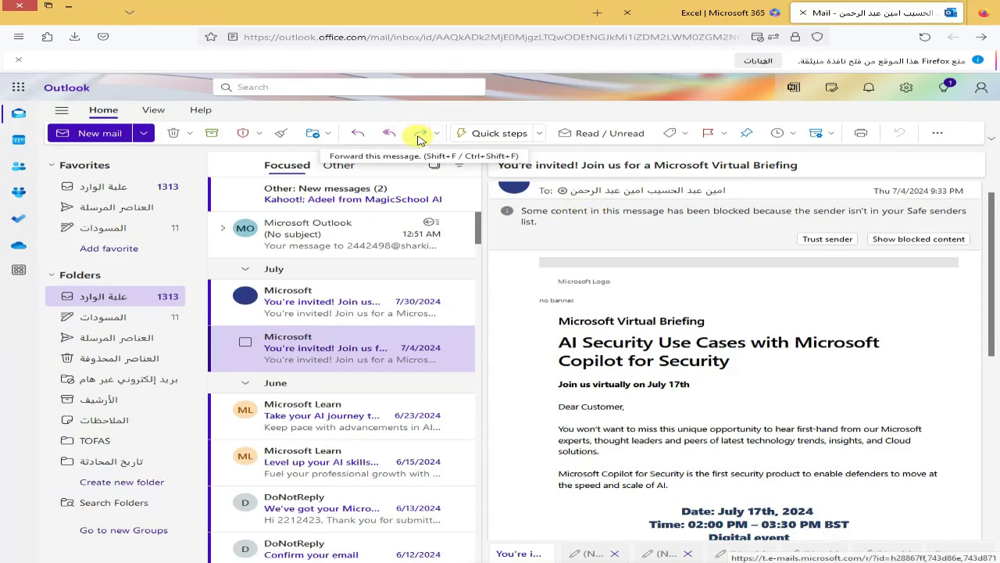
{"action": "left_click", "coordinate": [422, 137]}
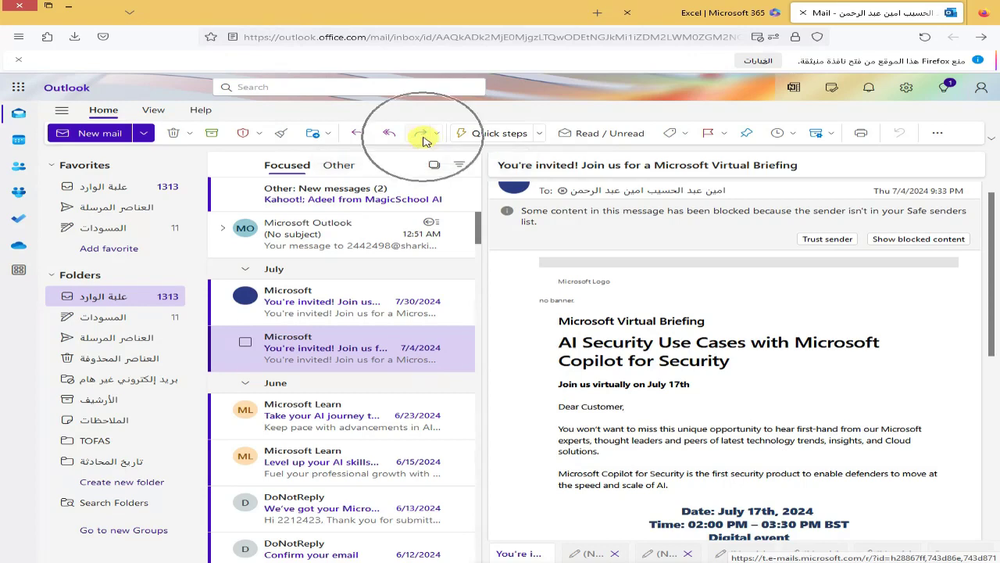
{"action": "left_click", "coordinate": [422, 137]}
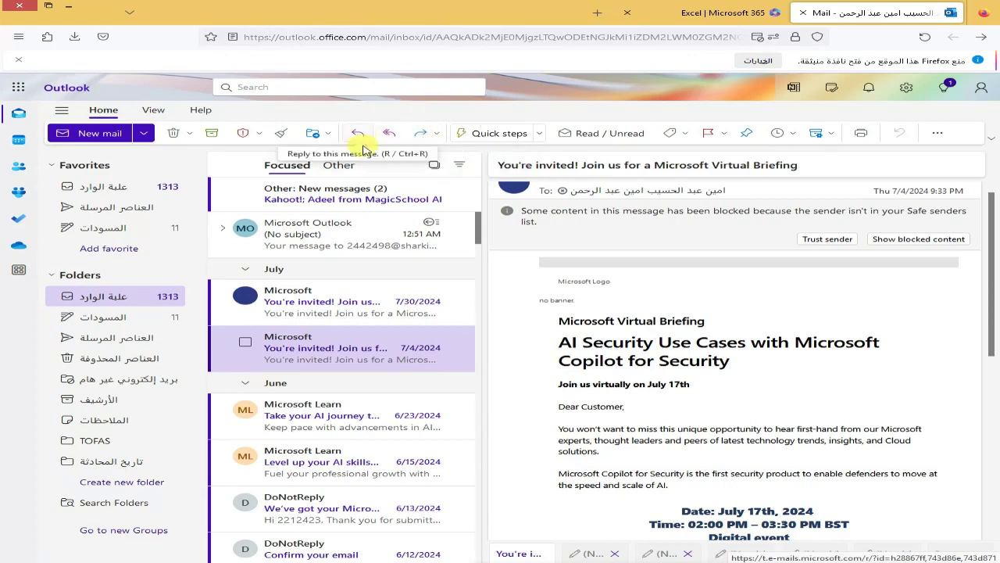
{"action": "left_click", "coordinate": [359, 137]}
{"action": "left_click", "coordinate": [359, 137]}
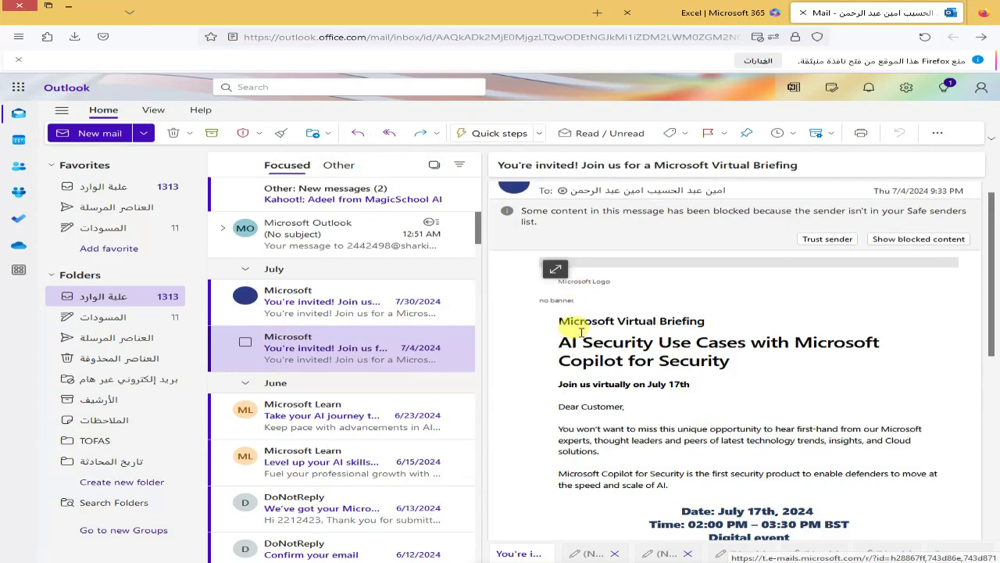
{"action": "left_click", "coordinate": [358, 137]}
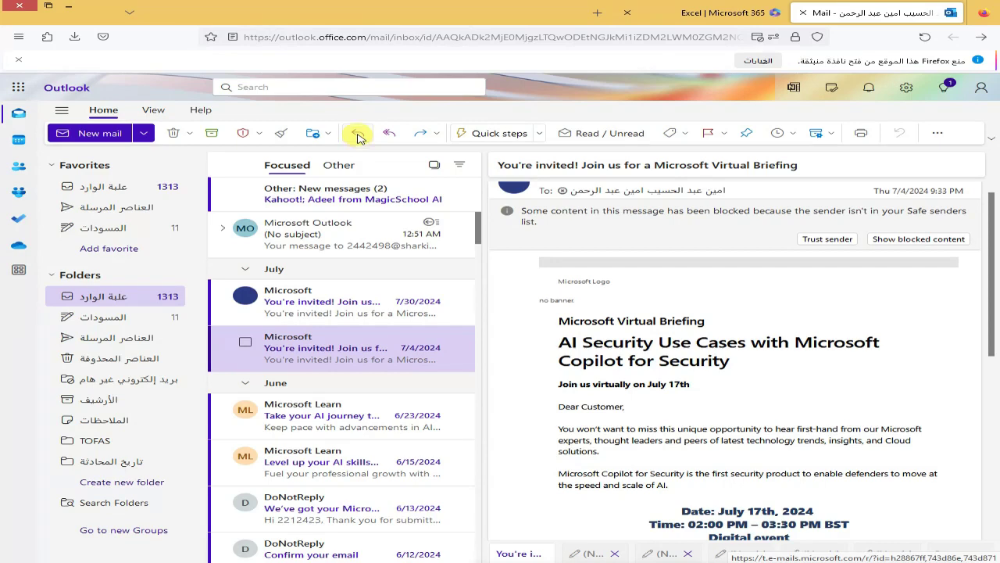
Reply to the Virtual Briefing invitation with the cursor in the empty body, showing Insert commands.
{"action": "left_click", "coordinate": [357, 138]}
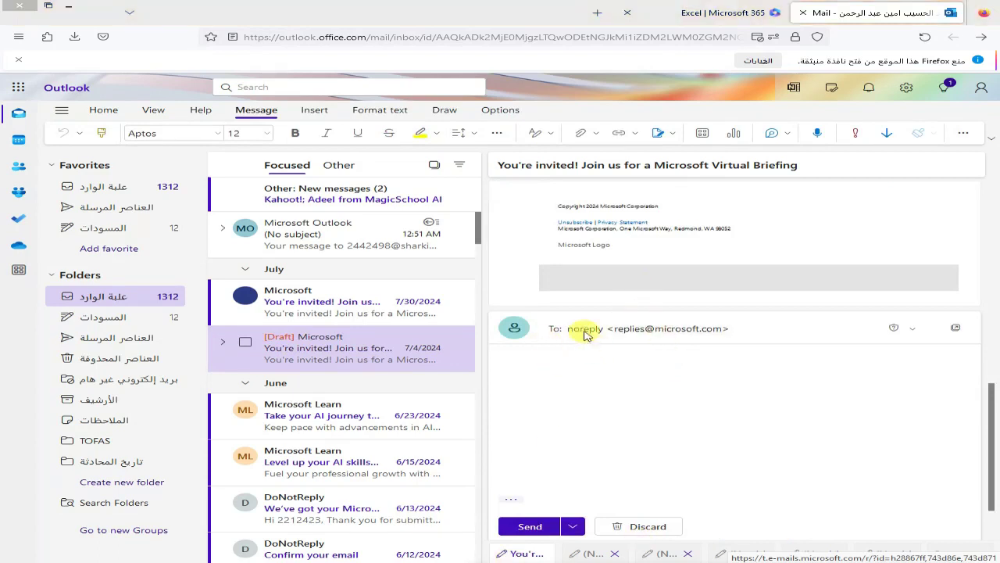
{"action": "left_click", "coordinate": [624, 337]}
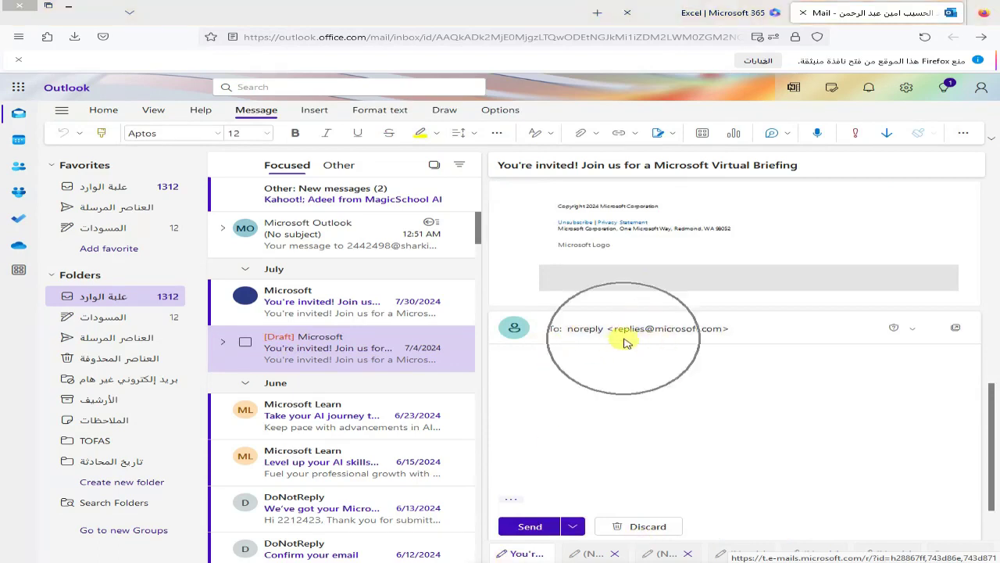
{"action": "left_click", "coordinate": [533, 407]}
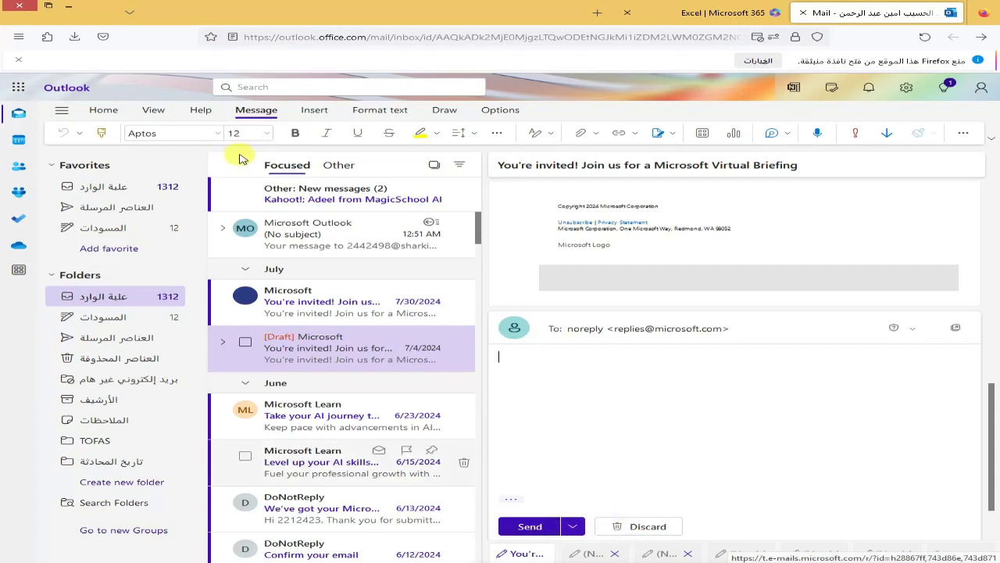
{"action": "left_click", "coordinate": [317, 113]}
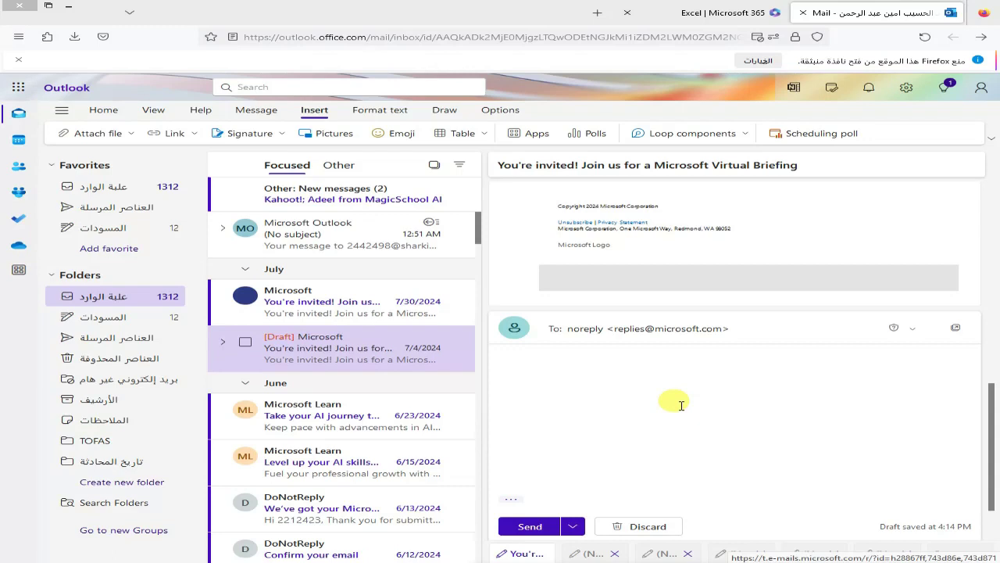
Check Schedule send in the Send dropdown, then browse Options and Draw on the Bcc draft.
{"action": "left_click", "coordinate": [530, 528]}
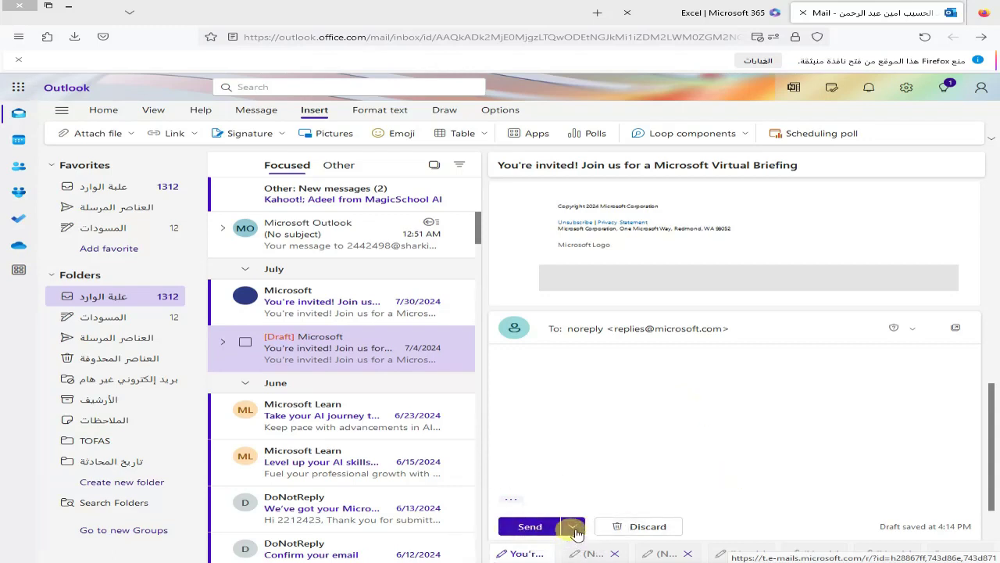
{"action": "left_click", "coordinate": [575, 528]}
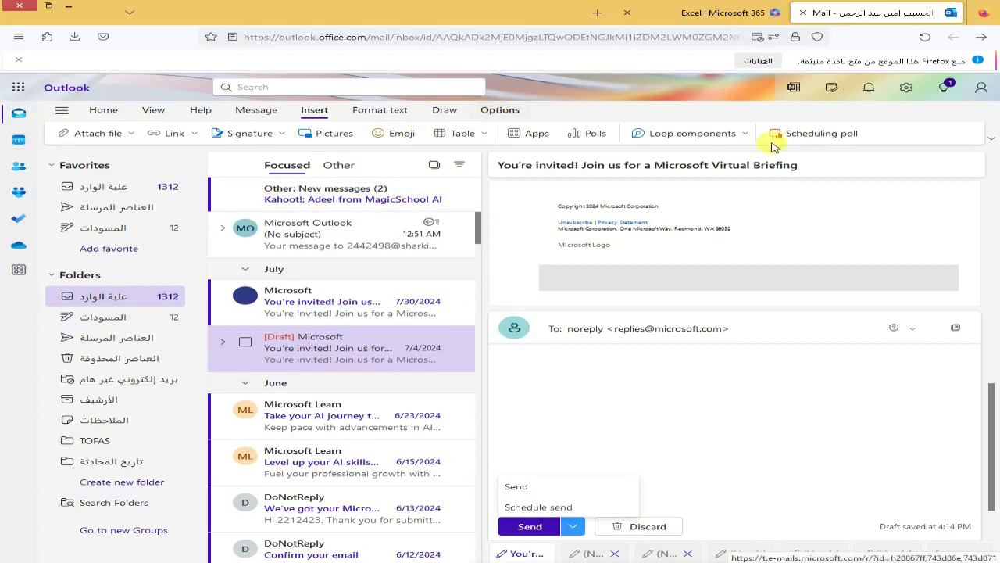
{"action": "left_click", "coordinate": [606, 145]}
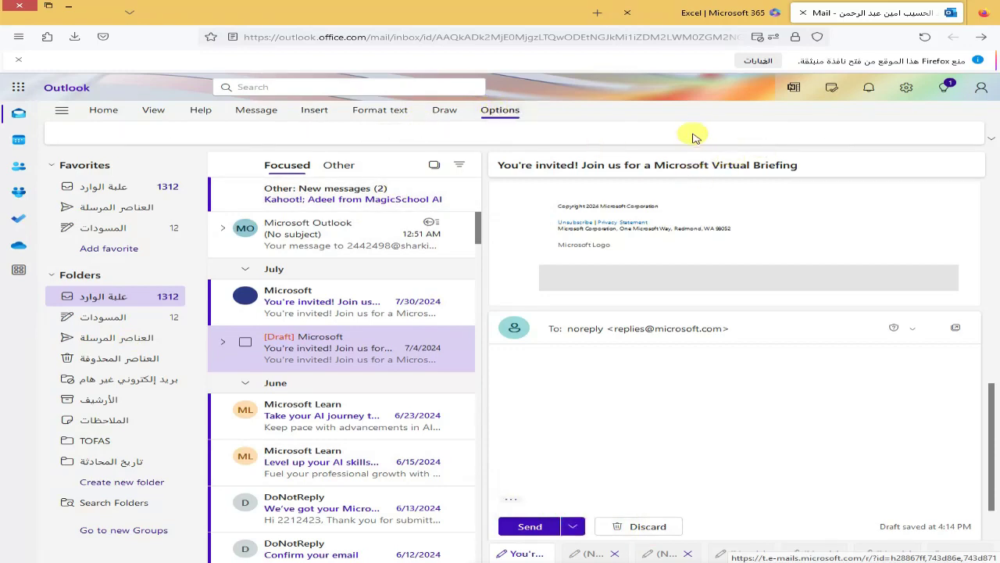
{"action": "left_click", "coordinate": [449, 115]}
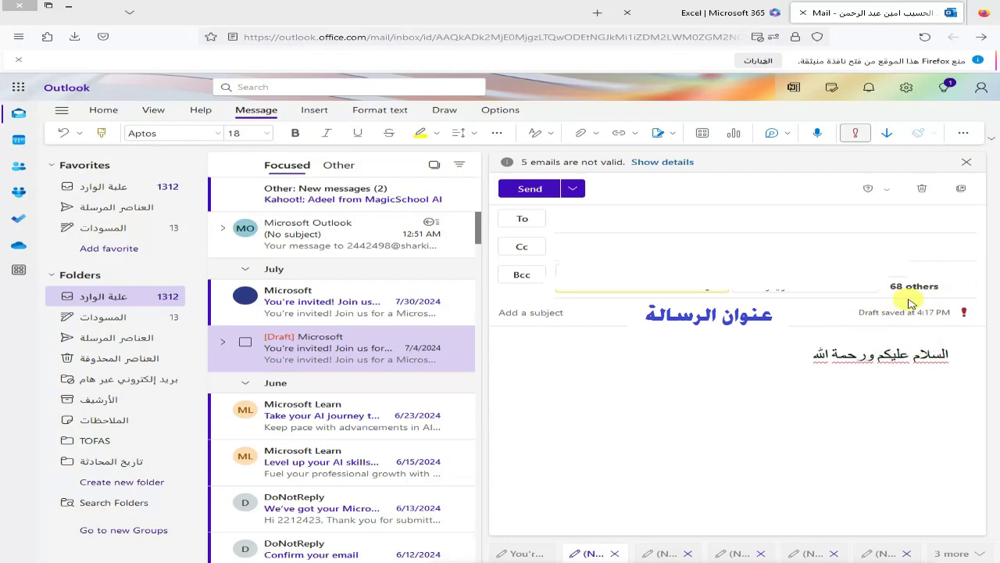
Select the Arabic greeting, check spelling for عليكم, and view More formatting options without changes.
{"action": "left_click", "coordinate": [909, 302]}
{"action": "left_click", "coordinate": [908, 293]}
{"action": "triple_click", "coordinate": [906, 357]}
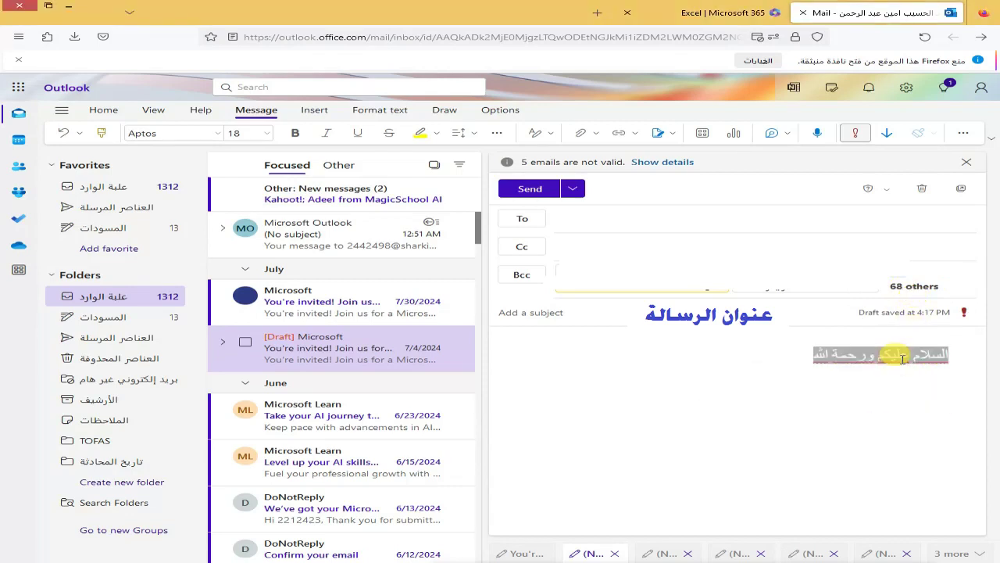
{"action": "left_click", "coordinate": [903, 358]}
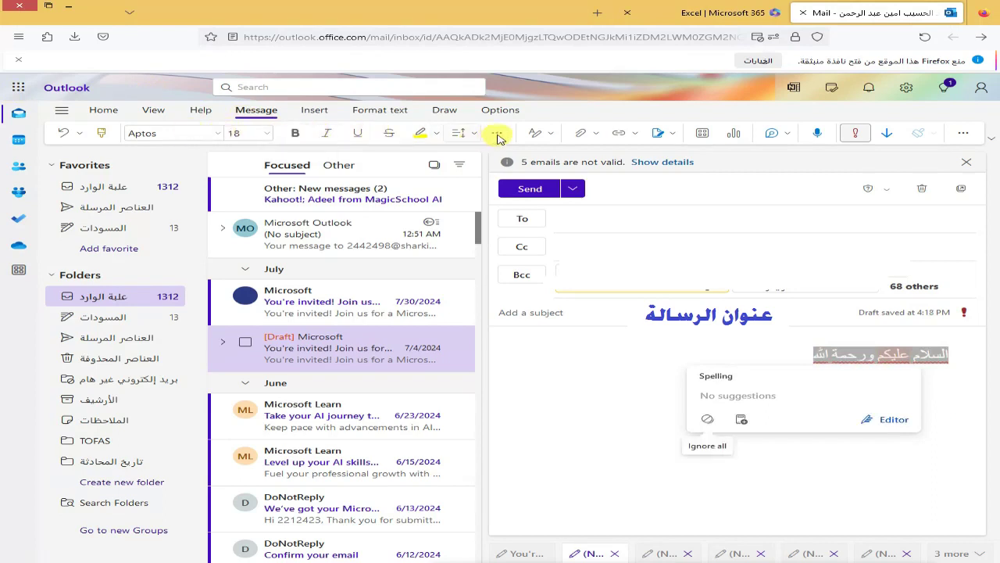
{"action": "left_click", "coordinate": [498, 134]}
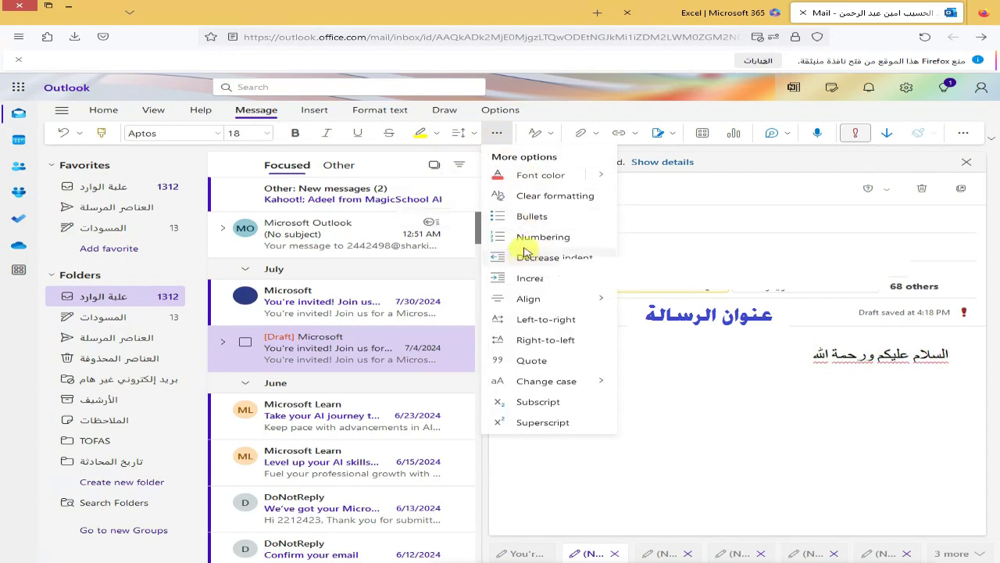
{"action": "mouse_move", "coordinate": [528, 298]}
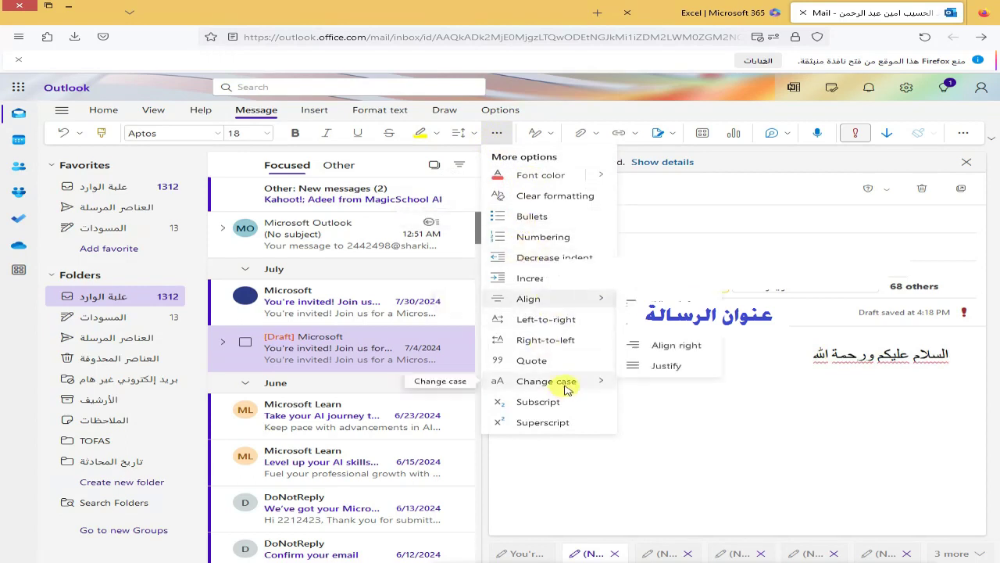
{"action": "key", "text": "Escape"}
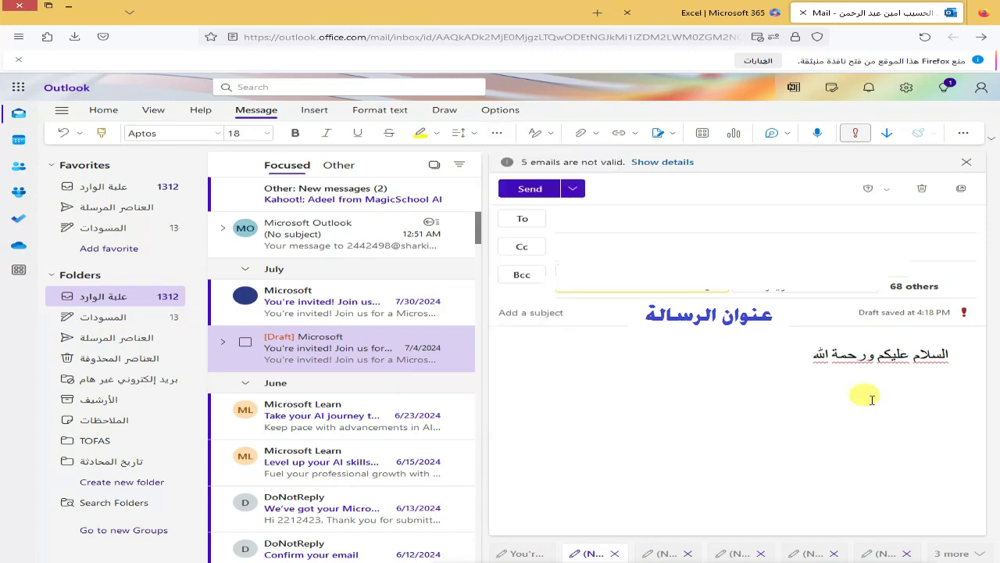